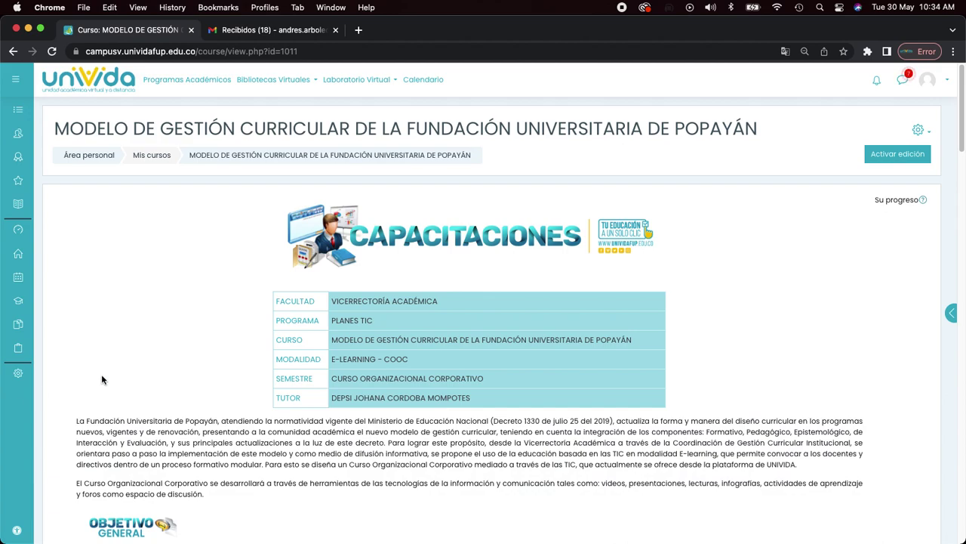
Collapse all sections of the Modelo de Gestión Curricular course page.
scroll(234, 378, down, 10)
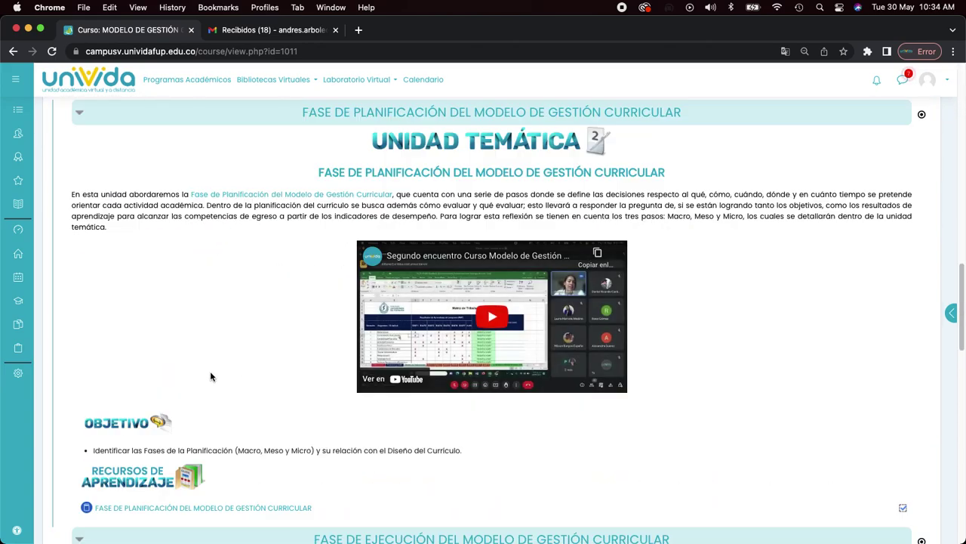
scroll(210, 370, up, 6)
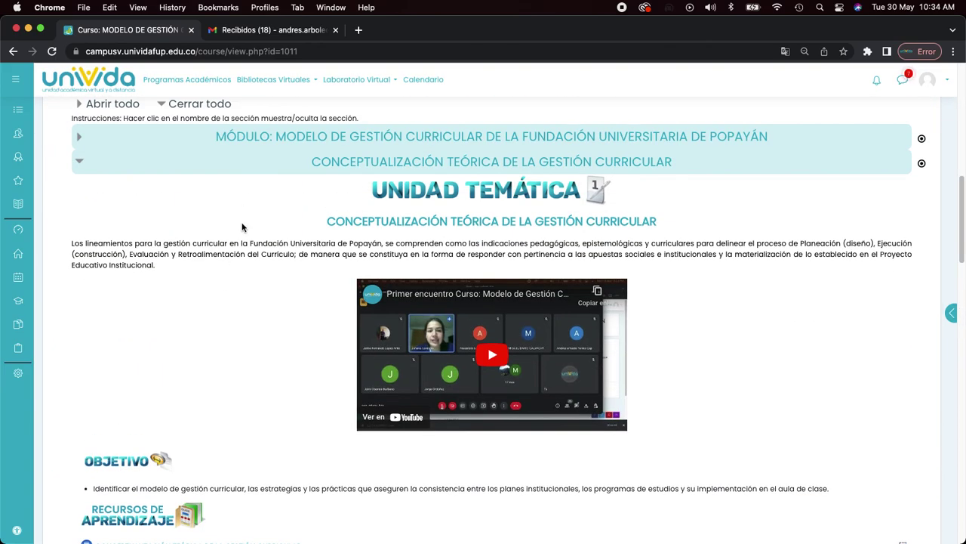
scroll(242, 224, up, 5)
click(201, 506)
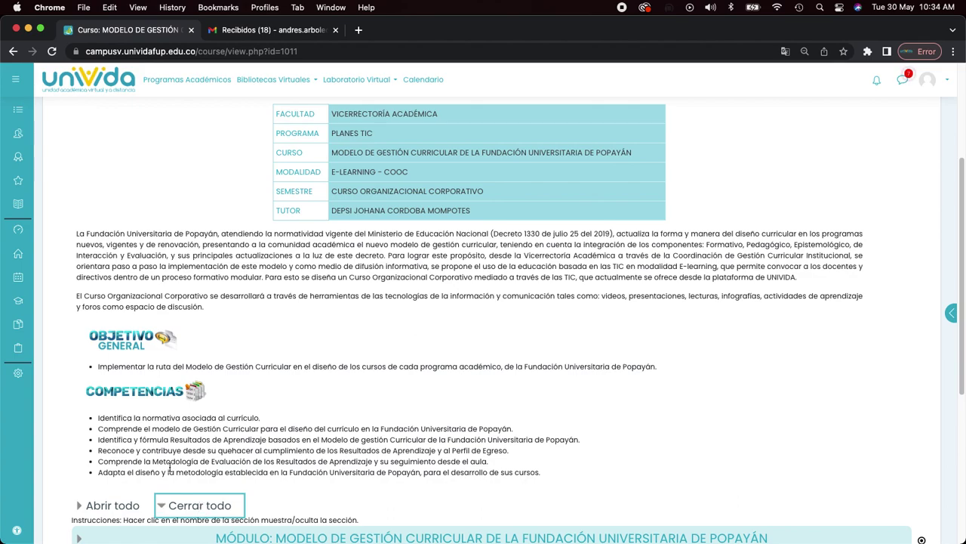
Expand the Módulo Evaluación section and open the workshop "Taller co-evaluación: Construcción de la plantilla de microcurrículos".
scroll(183, 411, down, 4)
click(163, 370)
scroll(158, 393, down, 3)
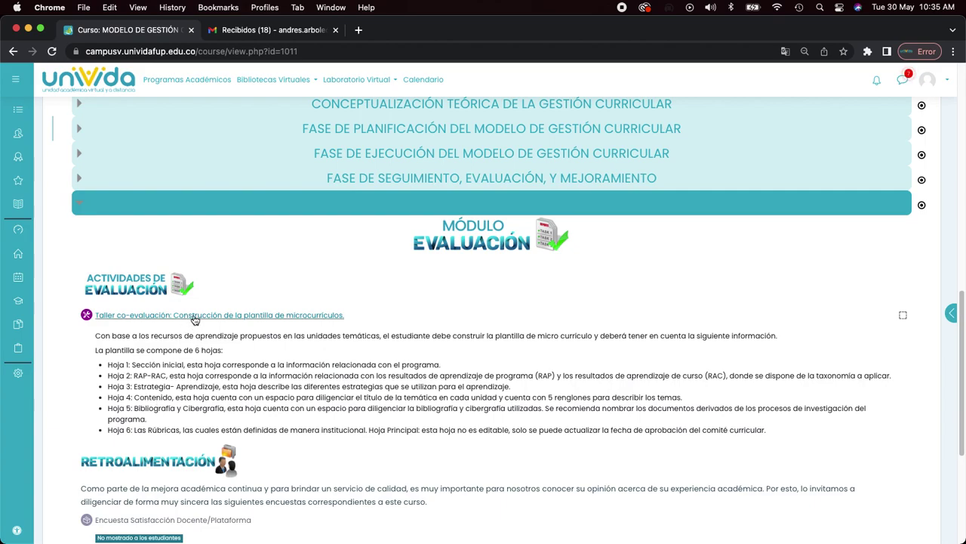
click(195, 317)
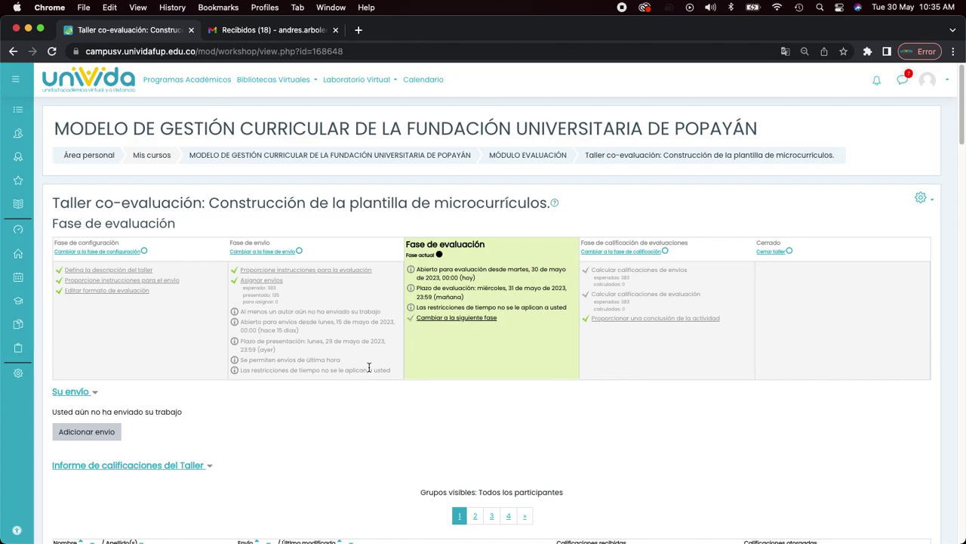
Examine the workshop phases and the grades report, checking submissions and the assigned evaluators for received and given grades.
scroll(418, 382, down, 6)
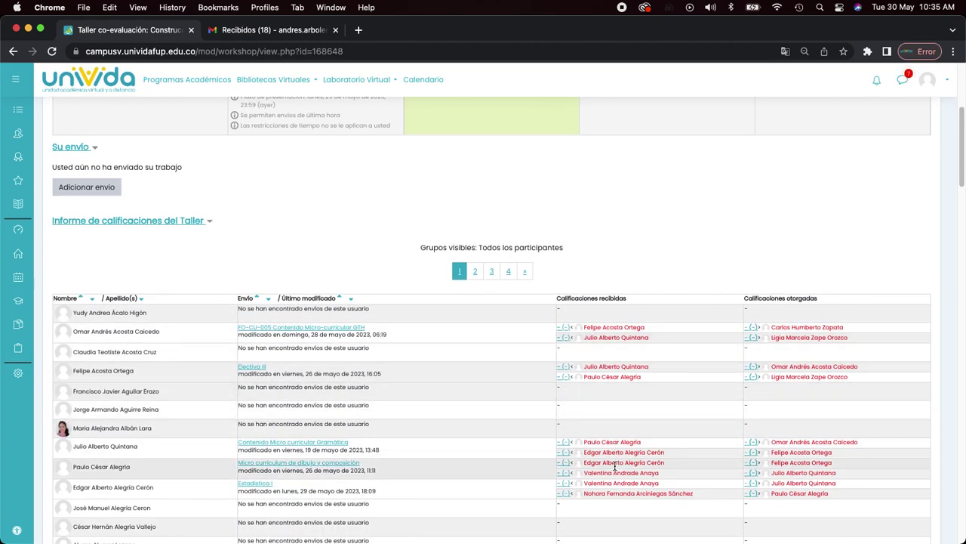
scroll(612, 468, down, 2)
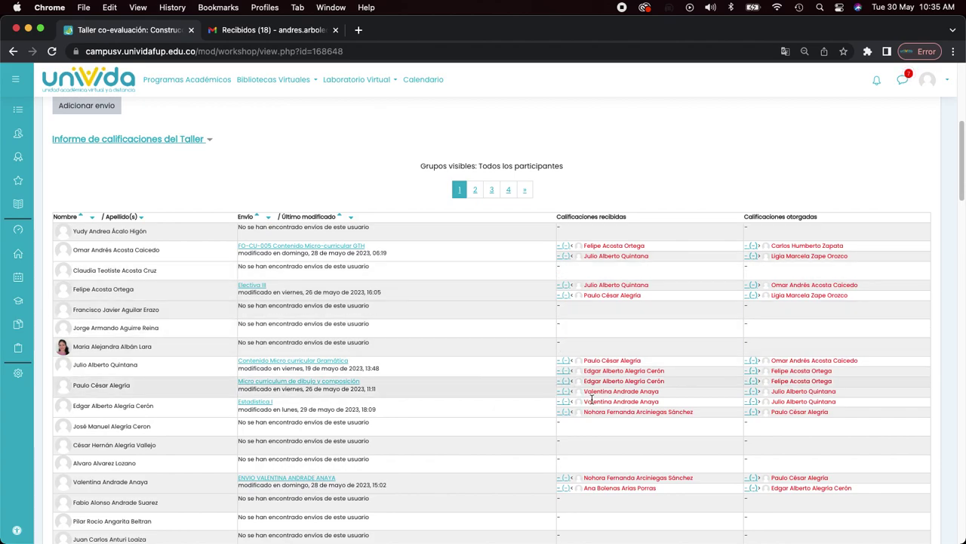
scroll(621, 400, down, 1)
scroll(618, 400, up, 1)
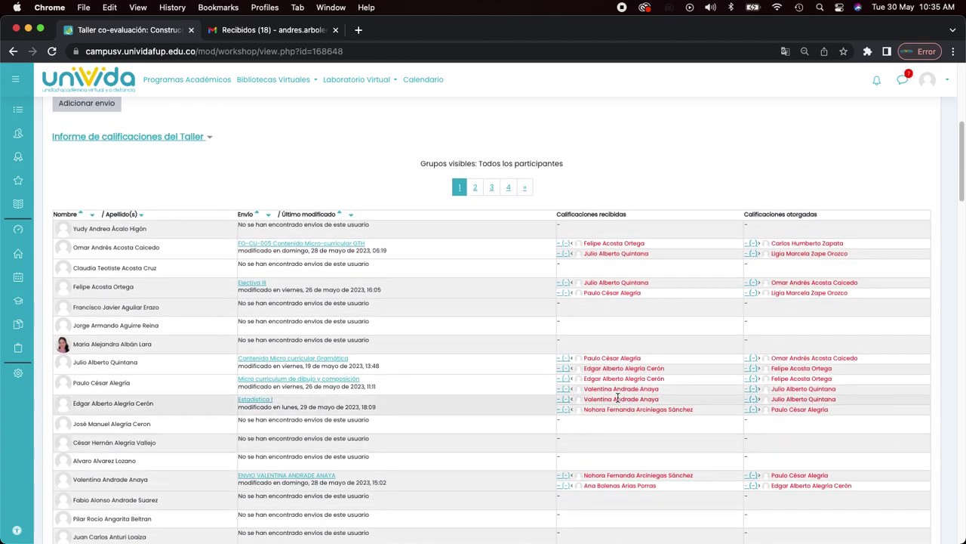
scroll(619, 397, up, 8)
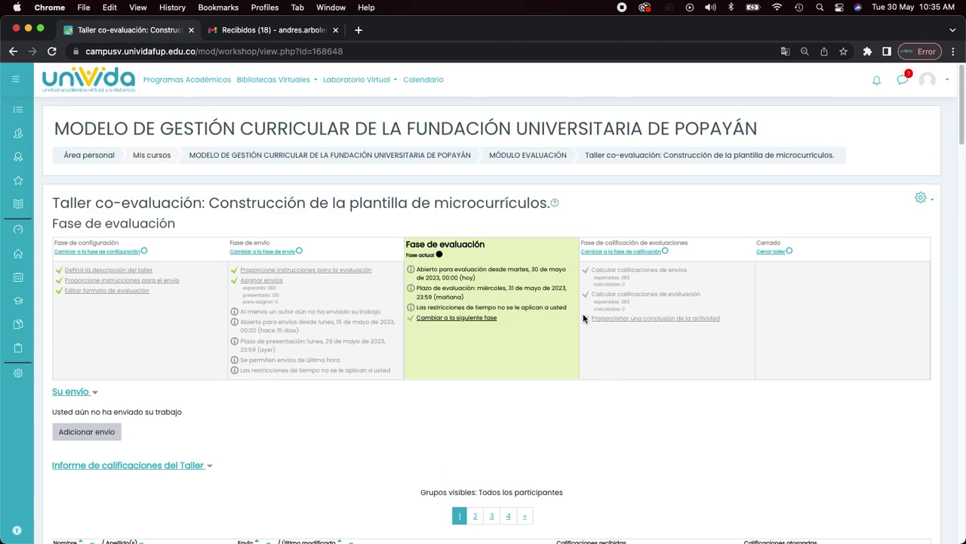
scroll(440, 304, down, 9)
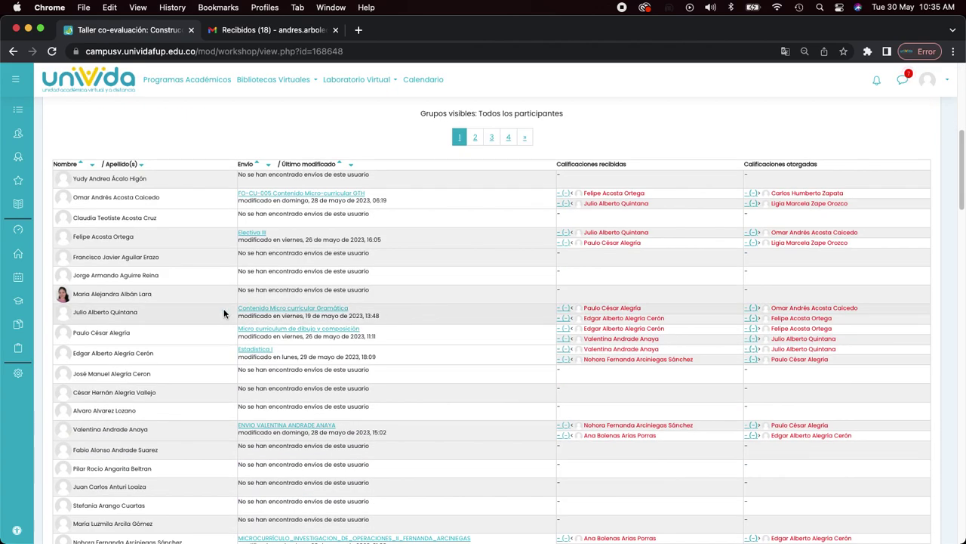
scroll(101, 216, up, 1)
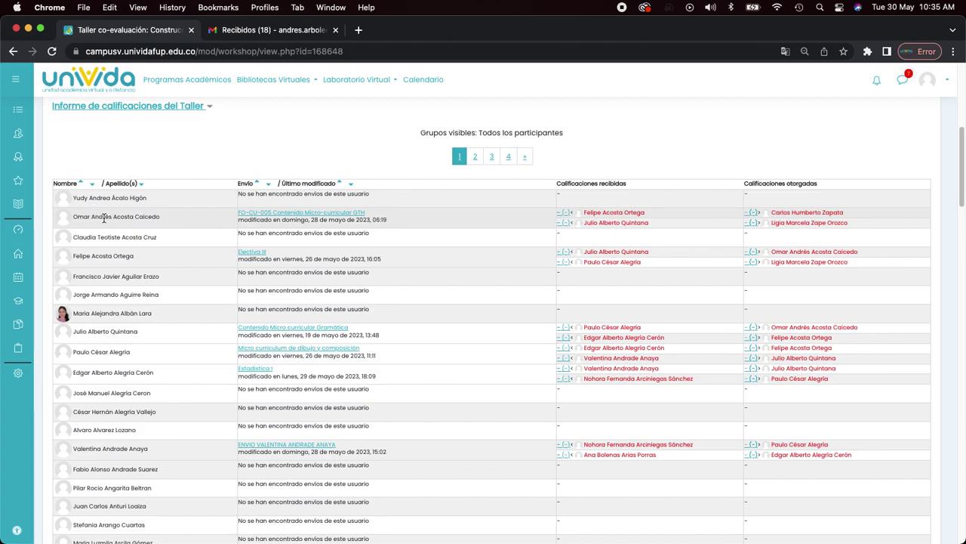
scroll(69, 217, up, 2)
From the course participants, open the second listed student's profile details and log in as that student.
click(19, 135)
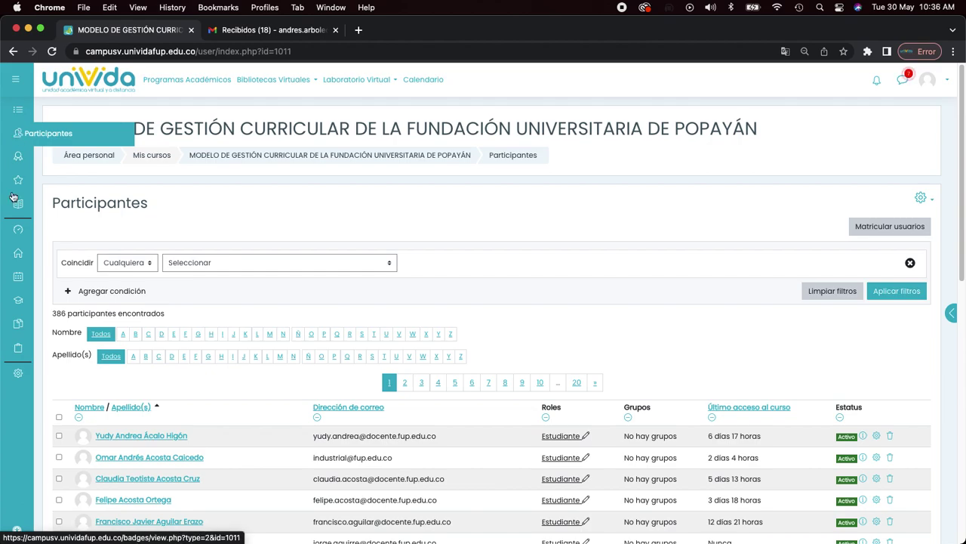
click(140, 458)
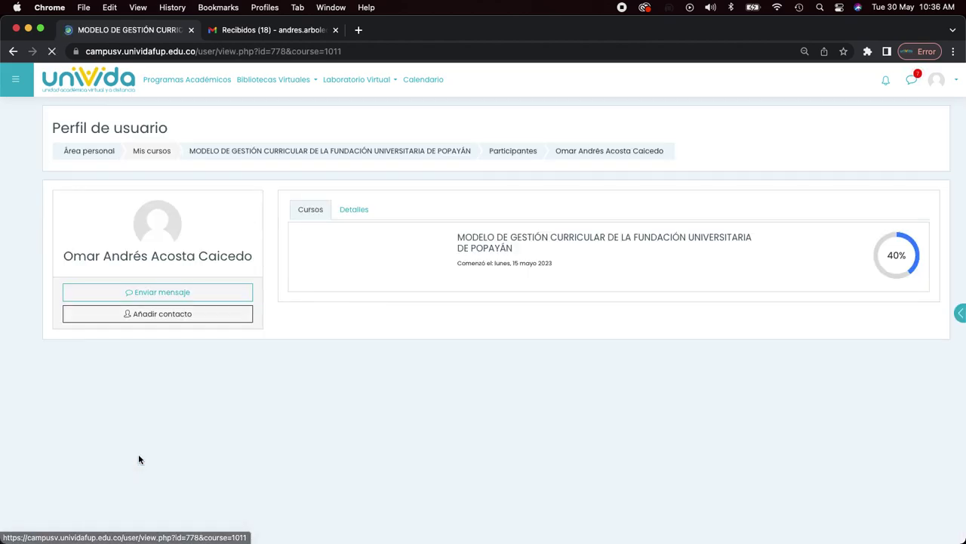
click(352, 210)
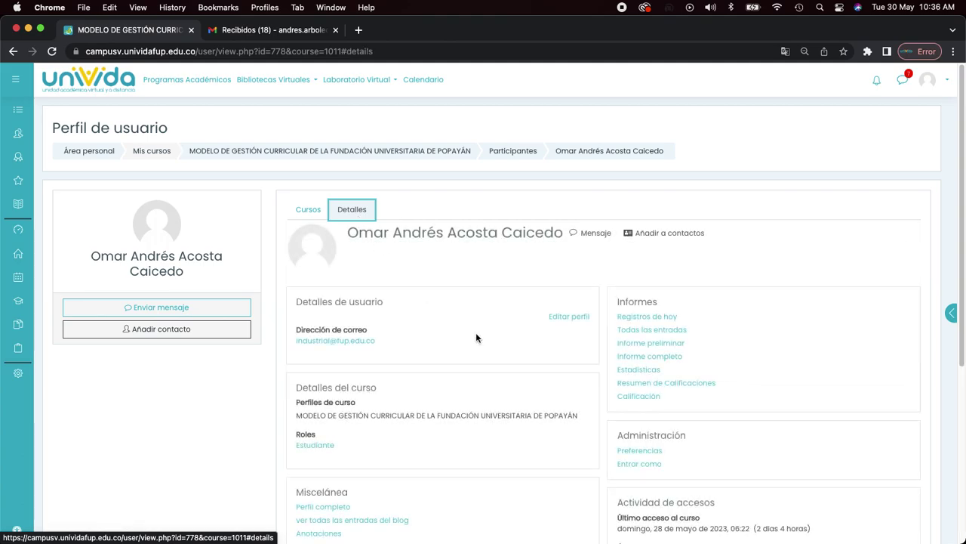
click(641, 465)
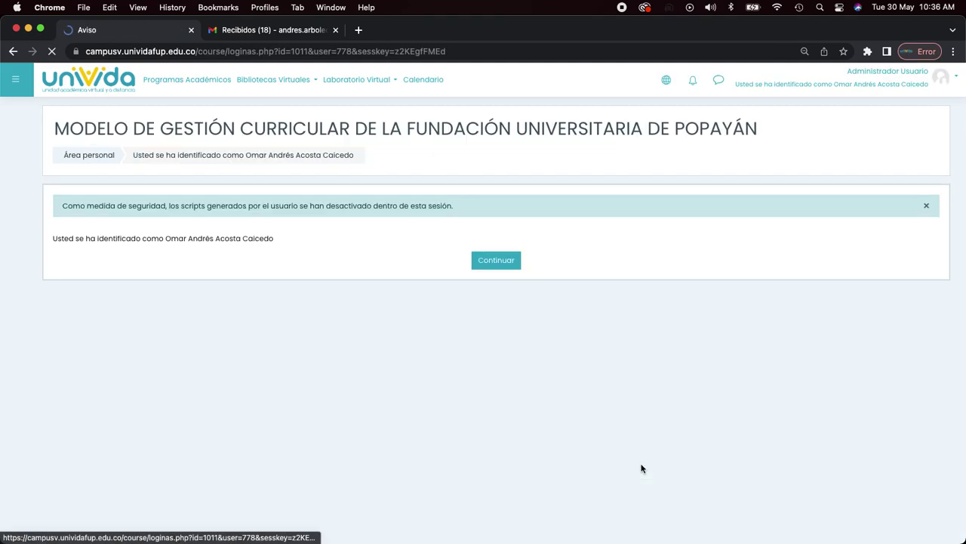
click(492, 263)
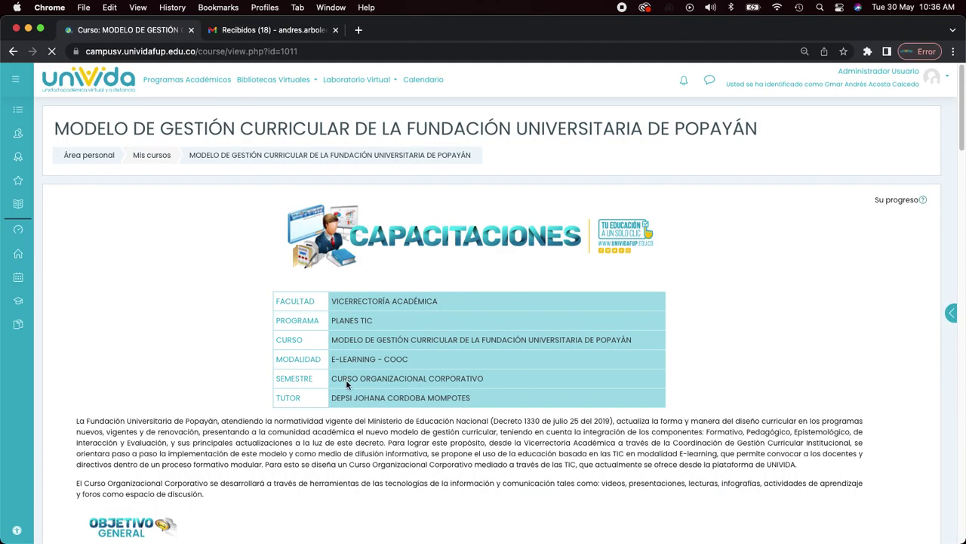
Collapse the course sections, expand Módulo Evaluación and open the Taller co-evaluación workshop as the student.
scroll(347, 385, down, 4)
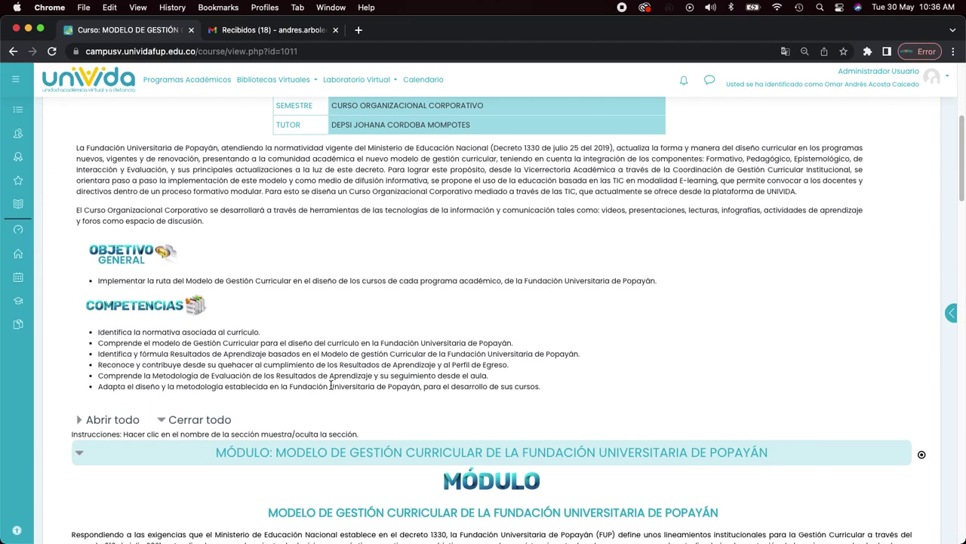
click(185, 410)
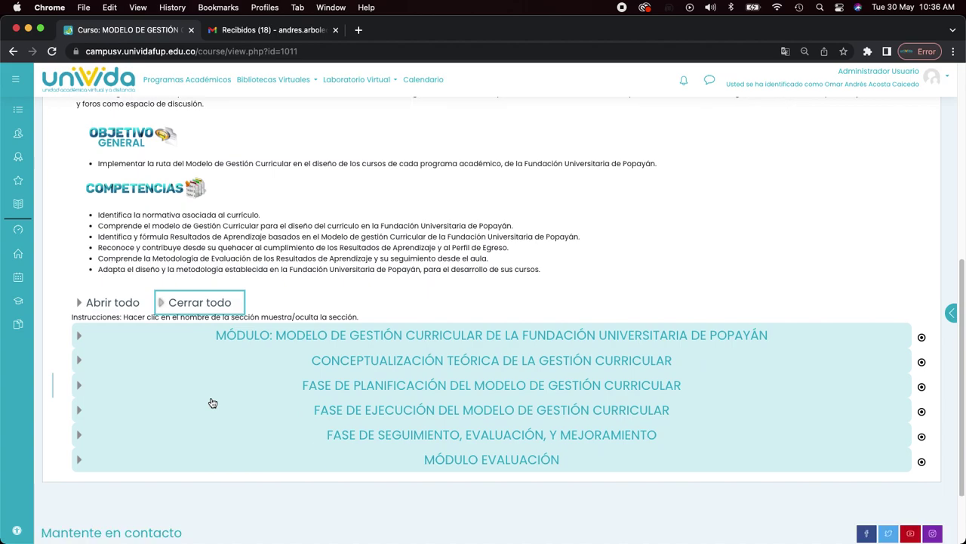
scroll(211, 396, down, 3)
click(209, 385)
scroll(220, 422, down, 2)
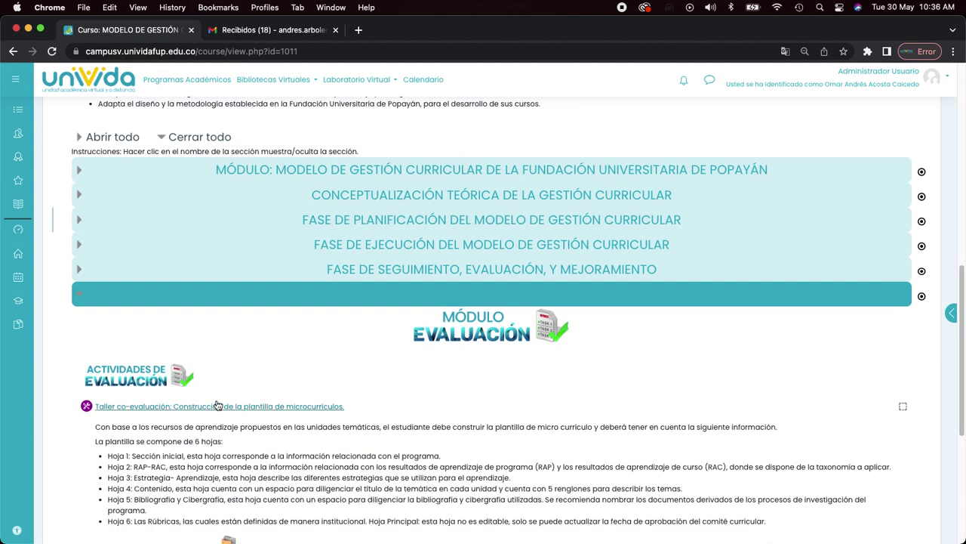
click(218, 407)
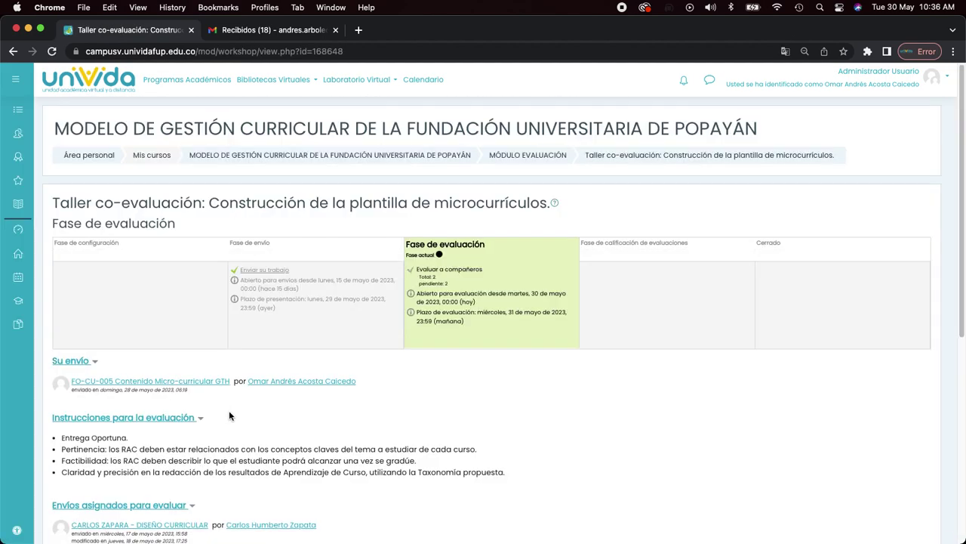
Open the assigned submission "Construcción plantilla microcurricular Taller de Lectoescritura" and download its Excel file.
scroll(230, 413, down, 5)
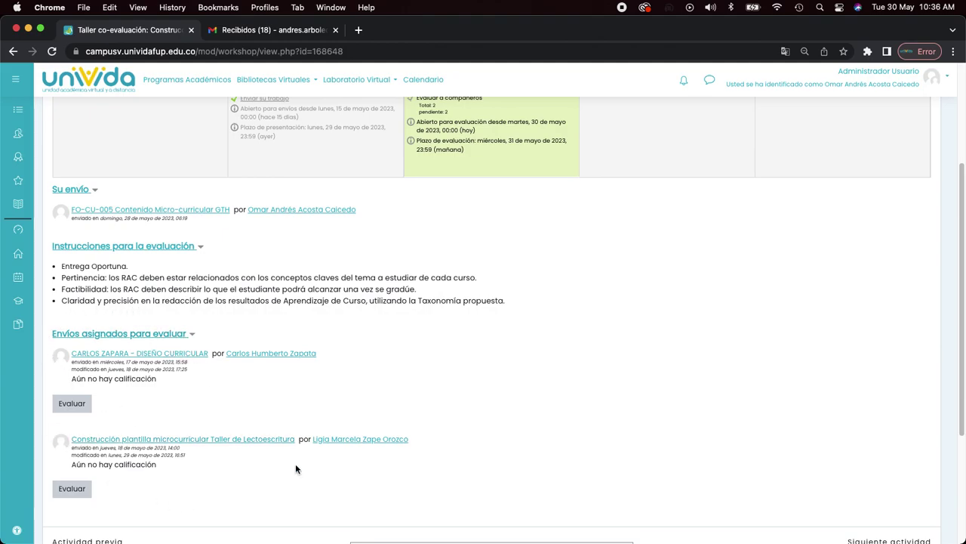
scroll(171, 336, up, 2)
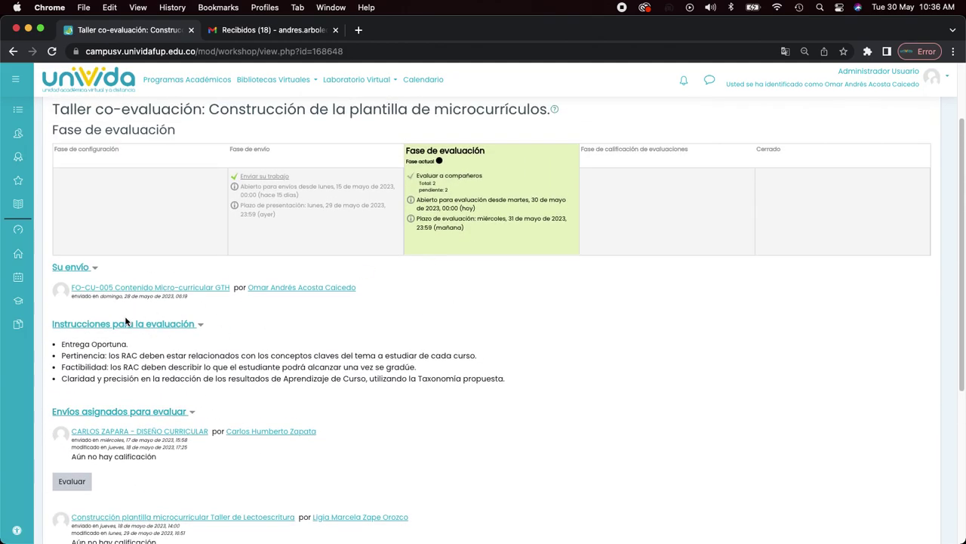
scroll(138, 466, down, 2)
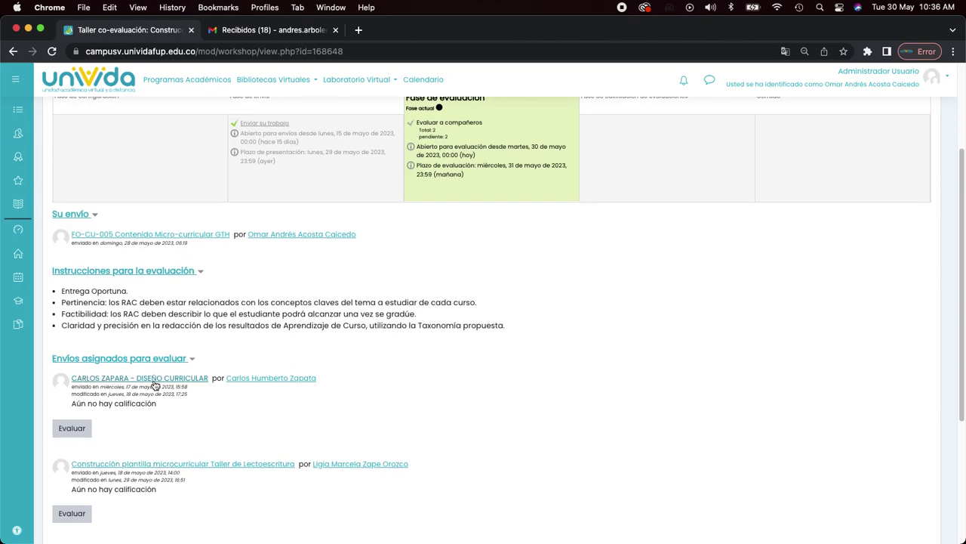
scroll(162, 430, down, 1)
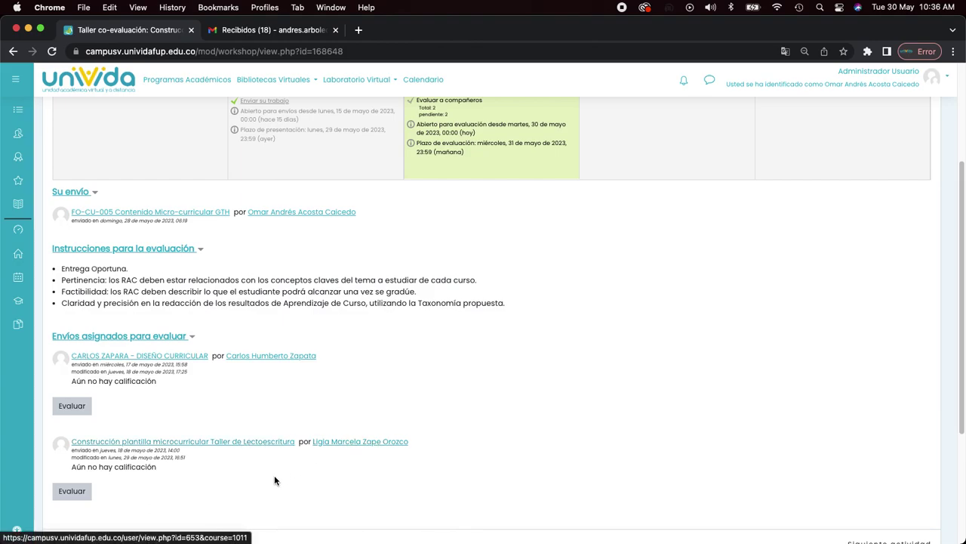
scroll(275, 481, down, 1)
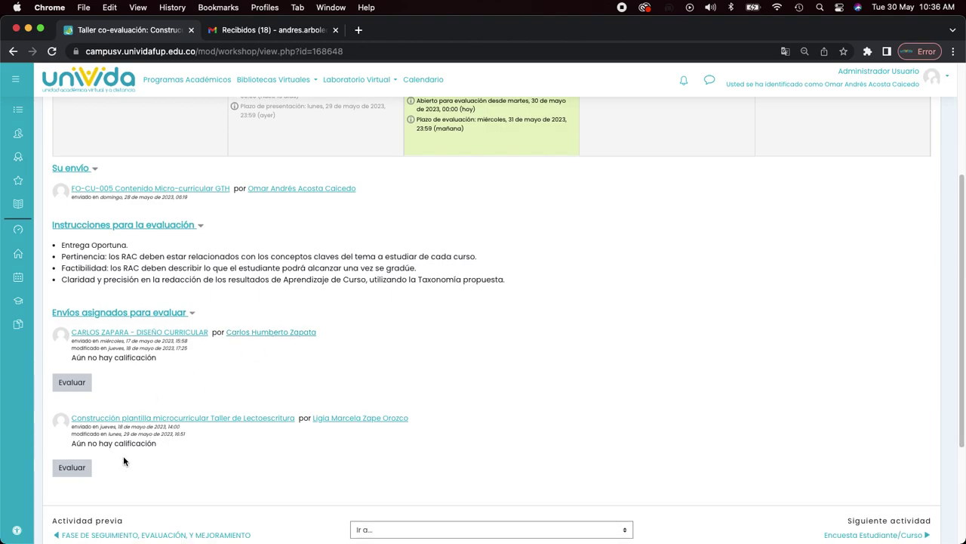
scroll(123, 456, down, 3)
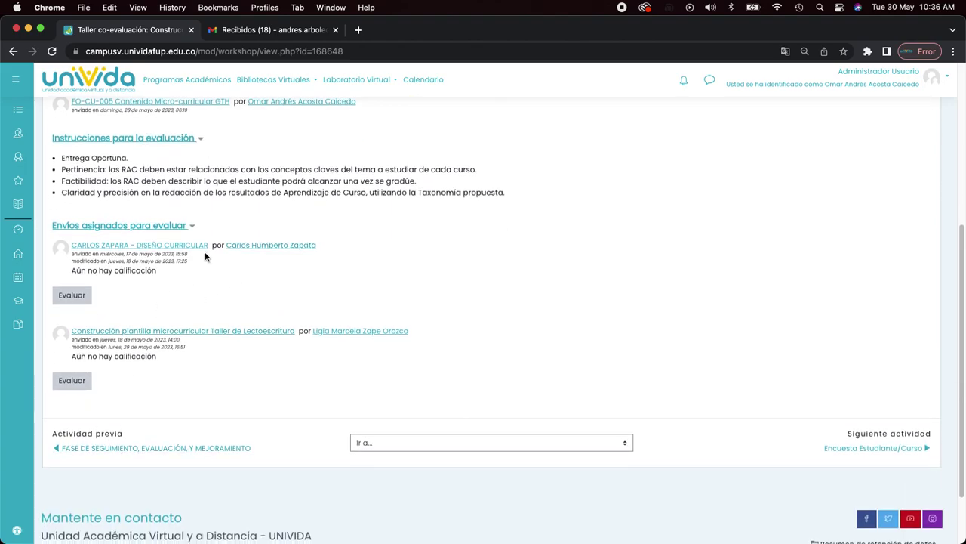
click(154, 334)
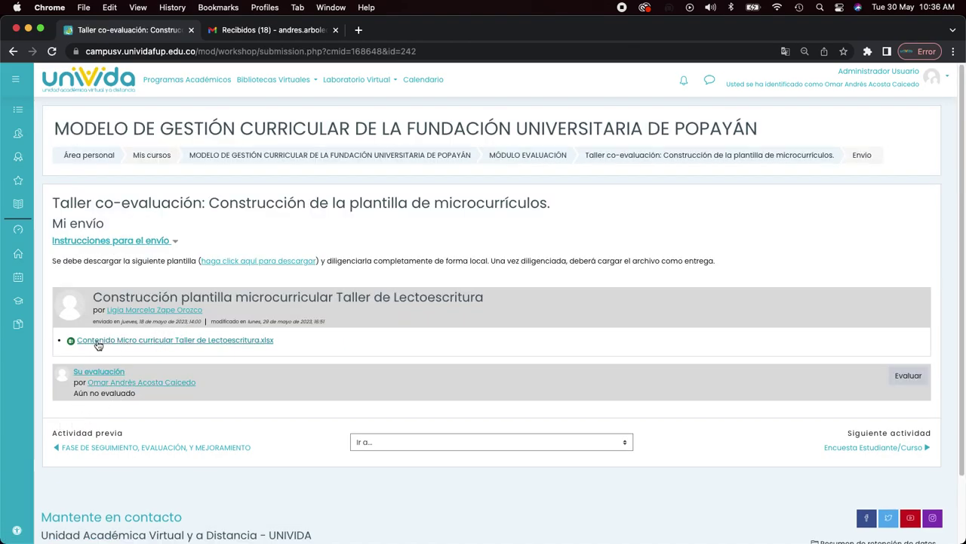
click(189, 346)
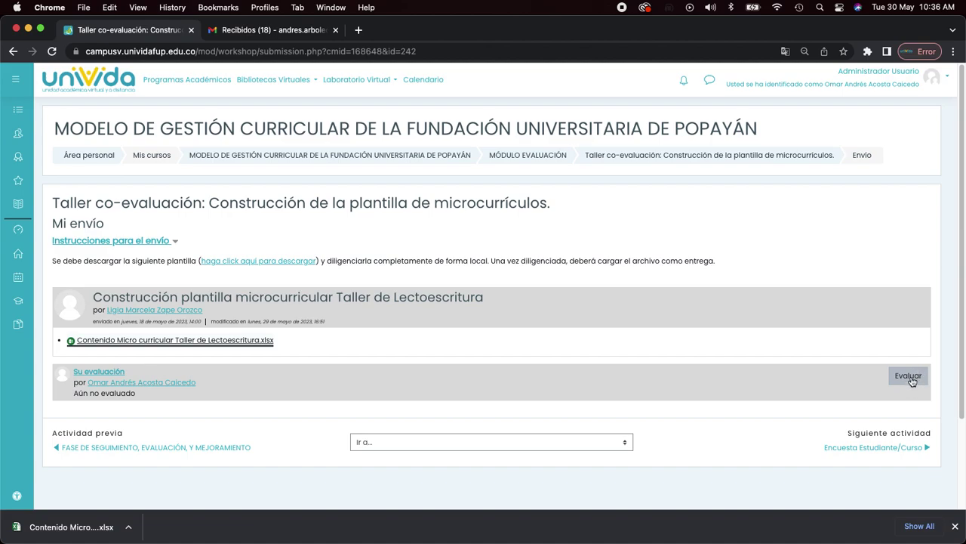
Start evaluating the assigned Diseño Curricular submission and grade Aspecto 1 with 10 / 10.
click(12, 55)
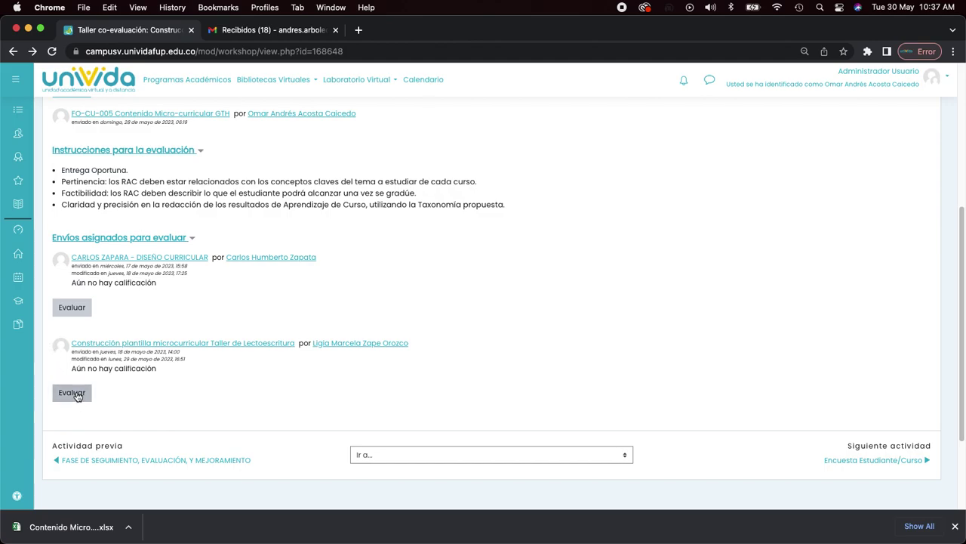
click(76, 302)
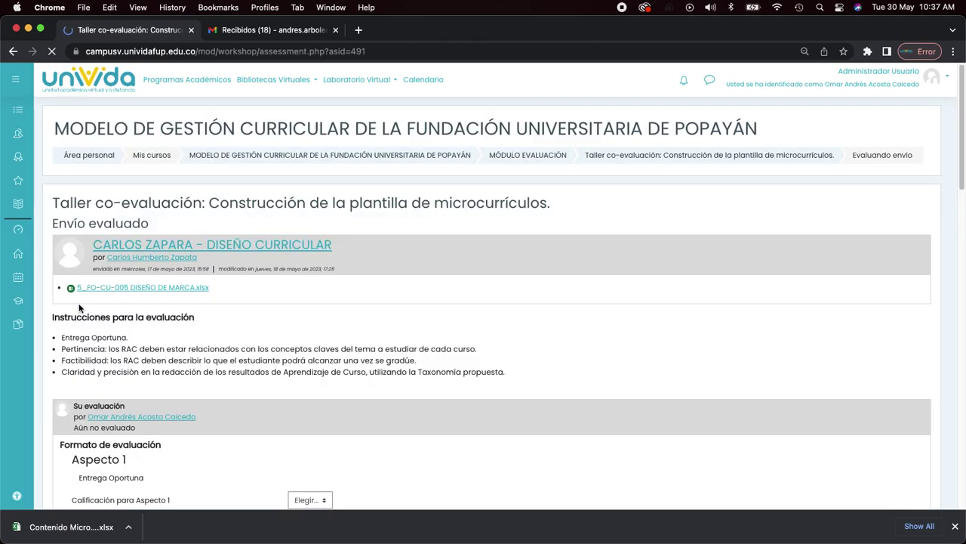
scroll(289, 287, down, 5)
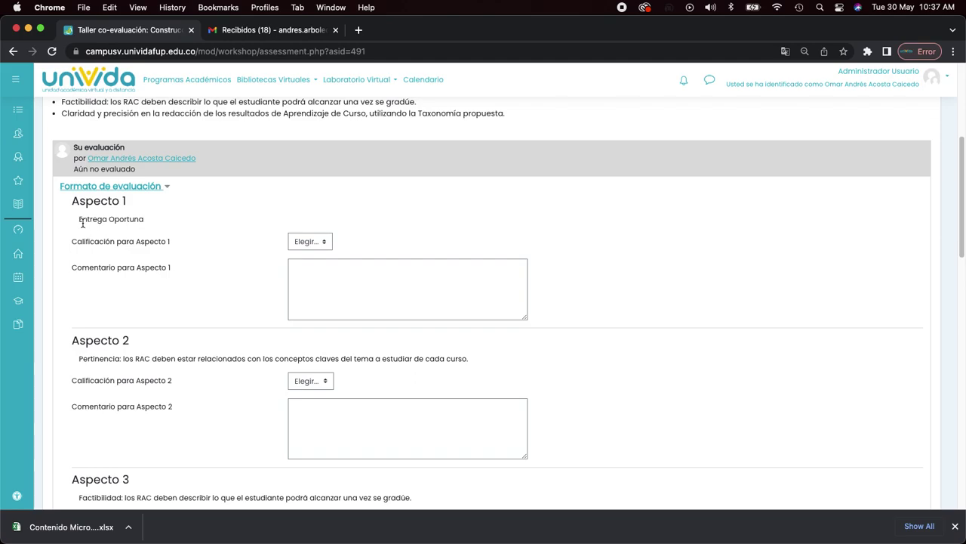
click(302, 238)
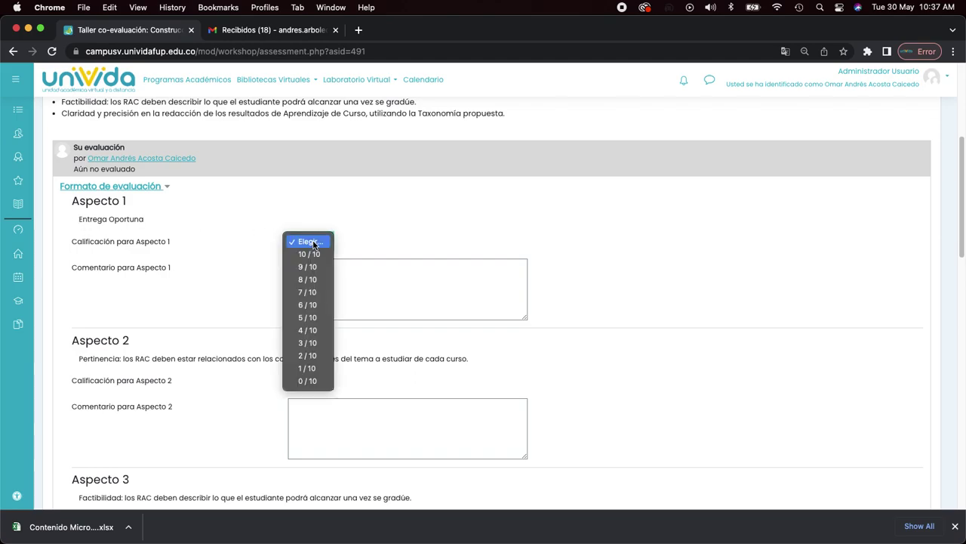
click(302, 253)
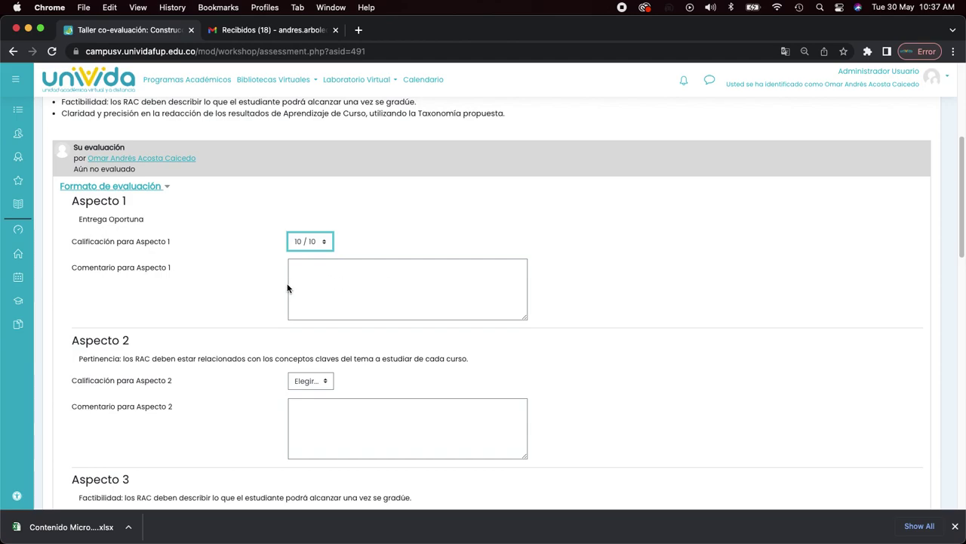
Examine the grade options offered for Aspecto 2 without choosing one, and place the cursor in its comment field.
scroll(219, 275, down, 3)
scroll(210, 264, down, 1)
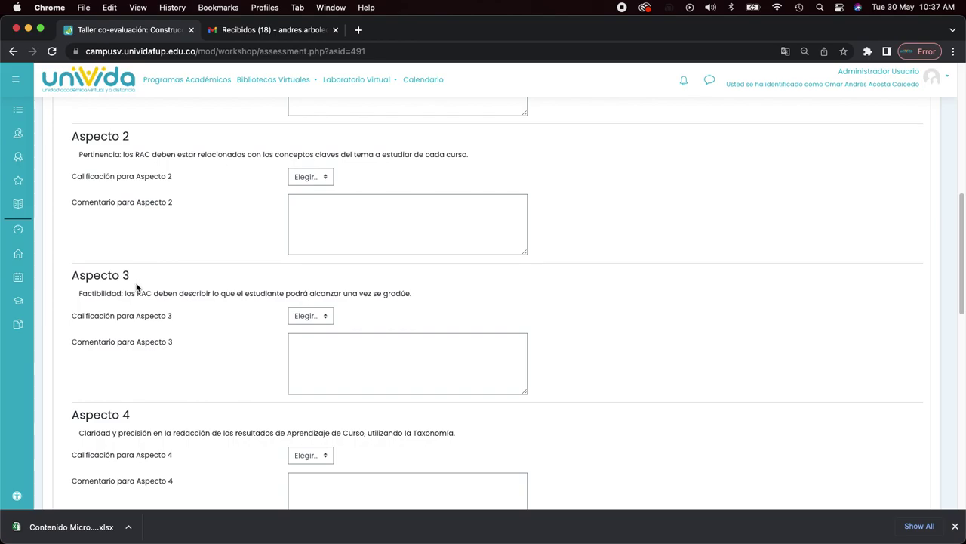
scroll(141, 290, down, 1)
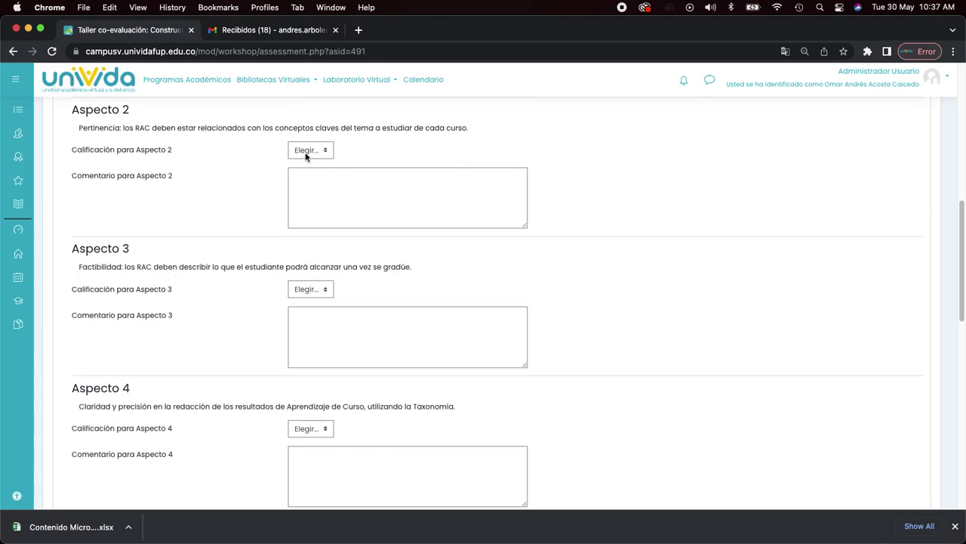
scroll(233, 186, up, 1)
click(320, 169)
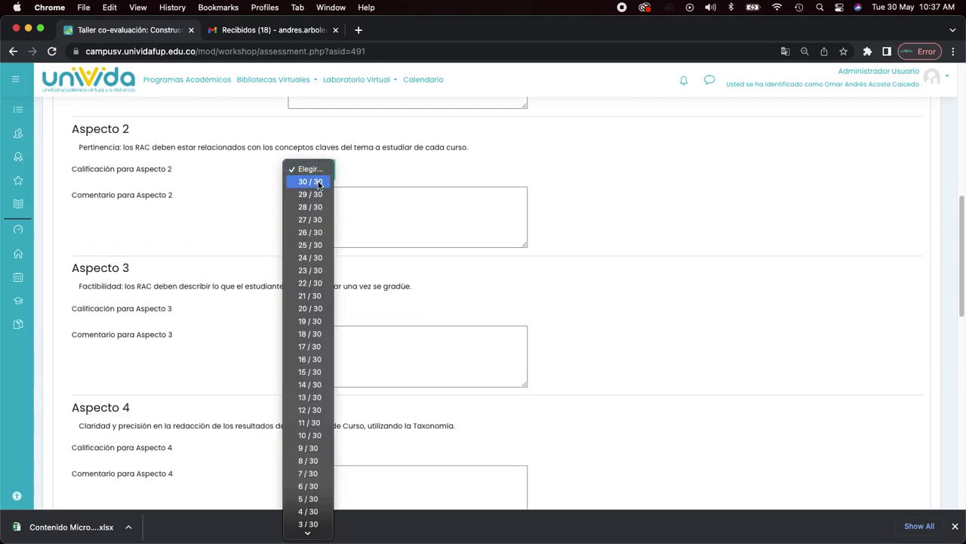
click(410, 158)
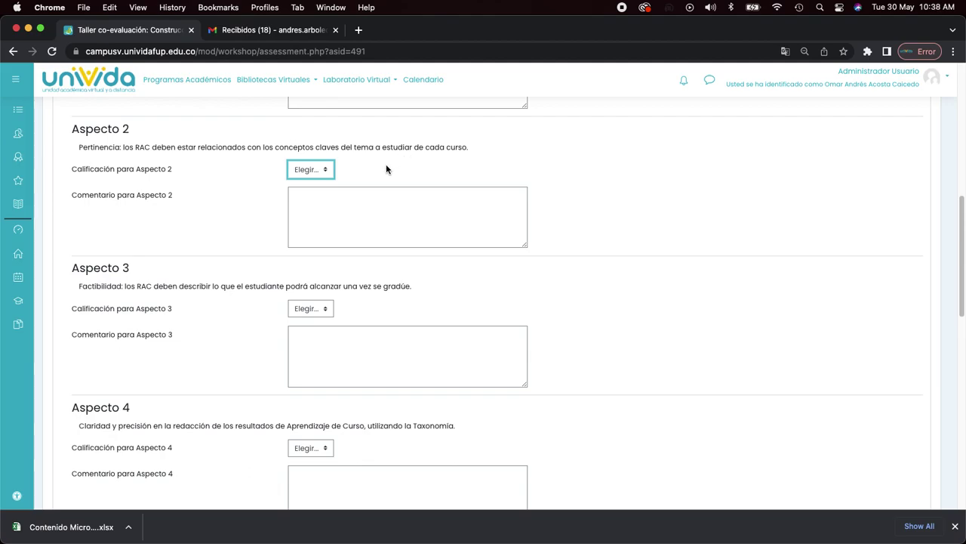
click(325, 172)
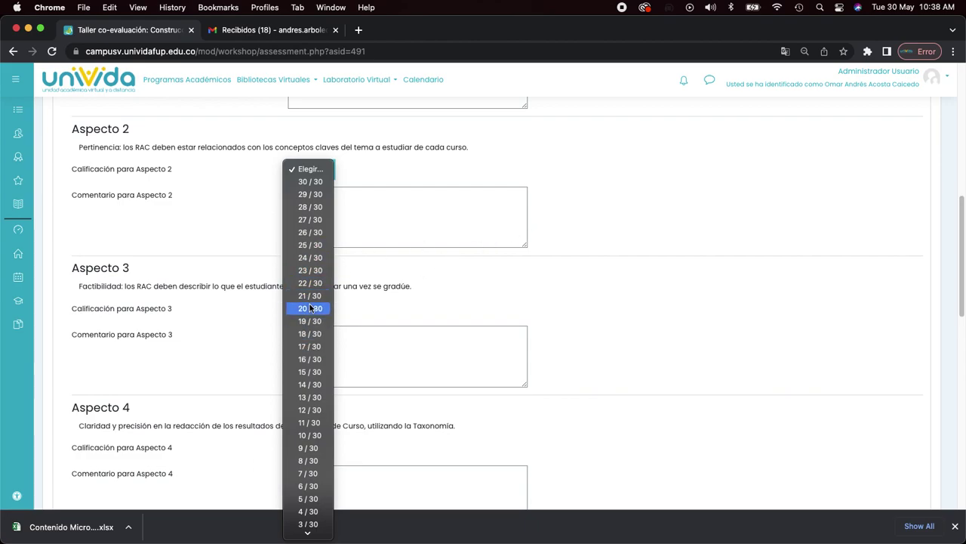
click(545, 230)
click(400, 226)
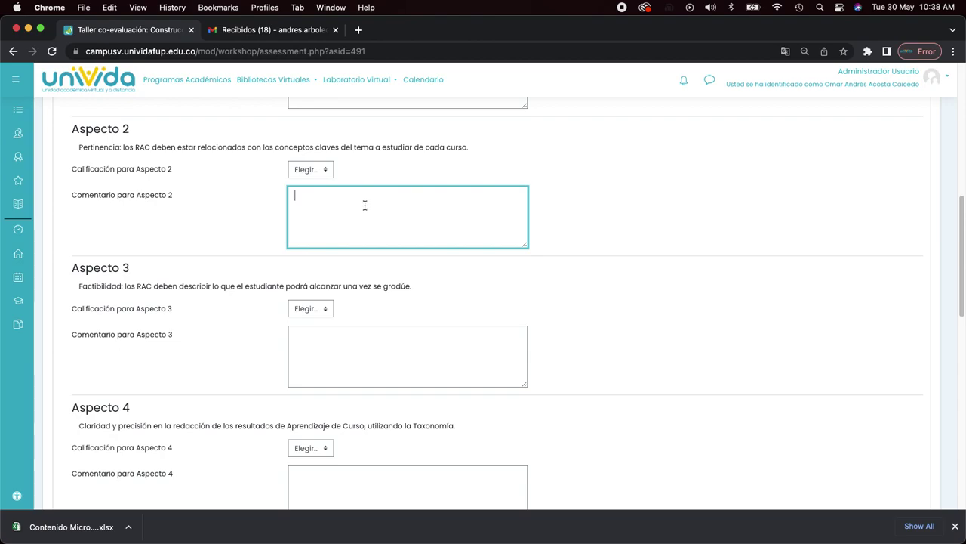
click(478, 274)
Review the rest of the assessment form: Aspectos 3 and 4, Retroalimentación global, the Adjunto area and the saving options.
scroll(478, 274, down, 5)
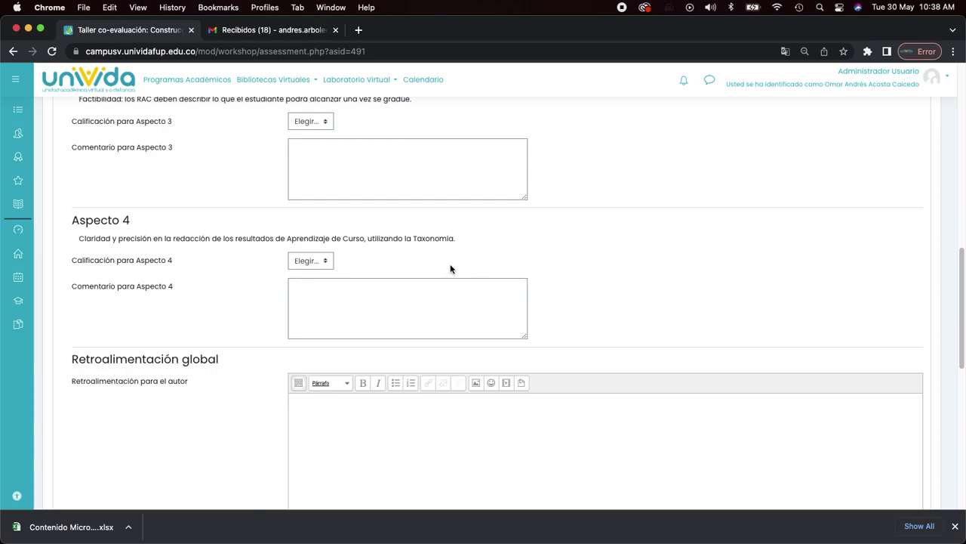
scroll(451, 267, down, 3)
scroll(442, 286, down, 2)
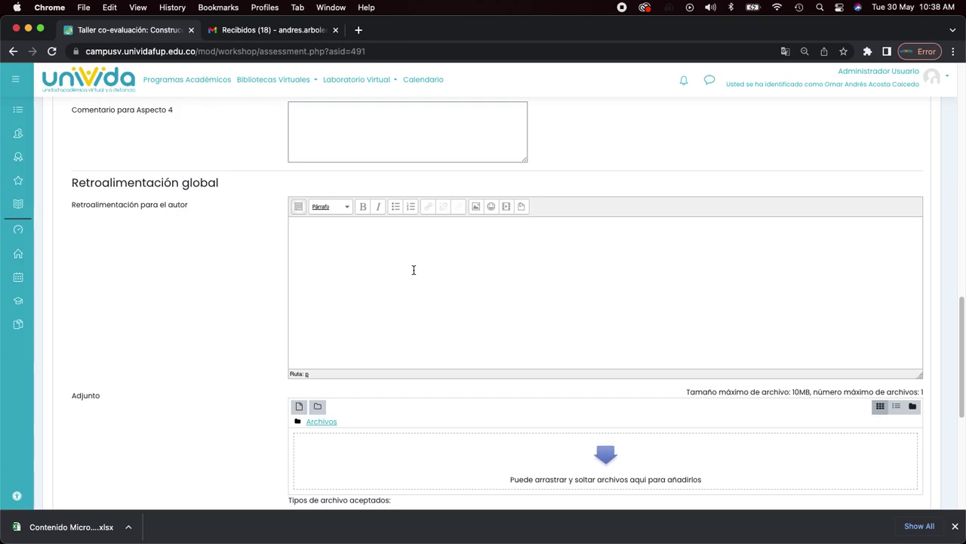
scroll(412, 270, down, 3)
scroll(404, 269, down, 2)
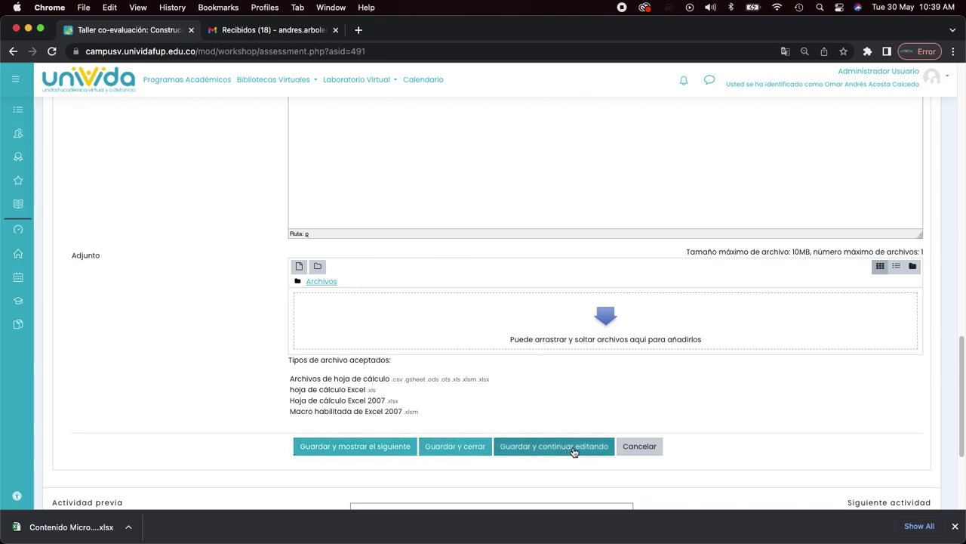
scroll(646, 462, down, 3)
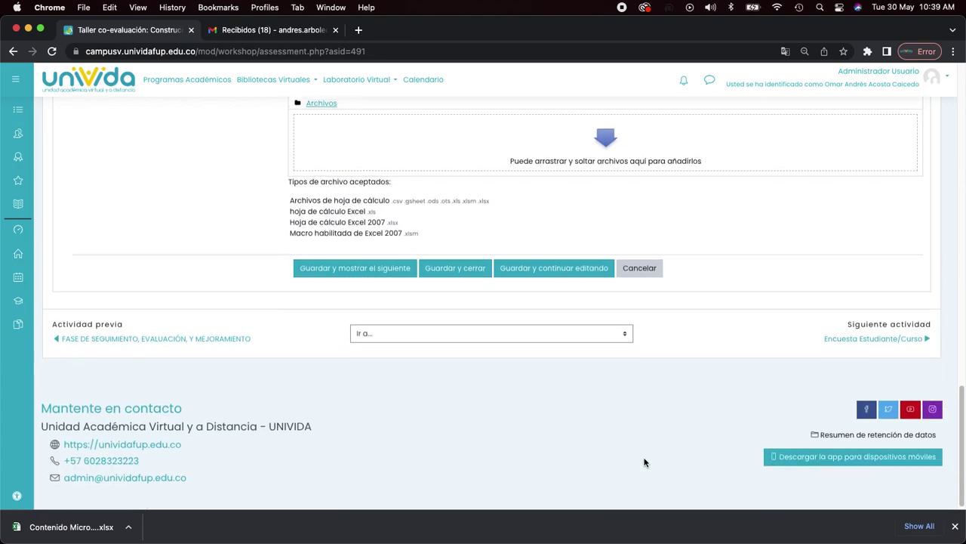
scroll(641, 462, up, 1)
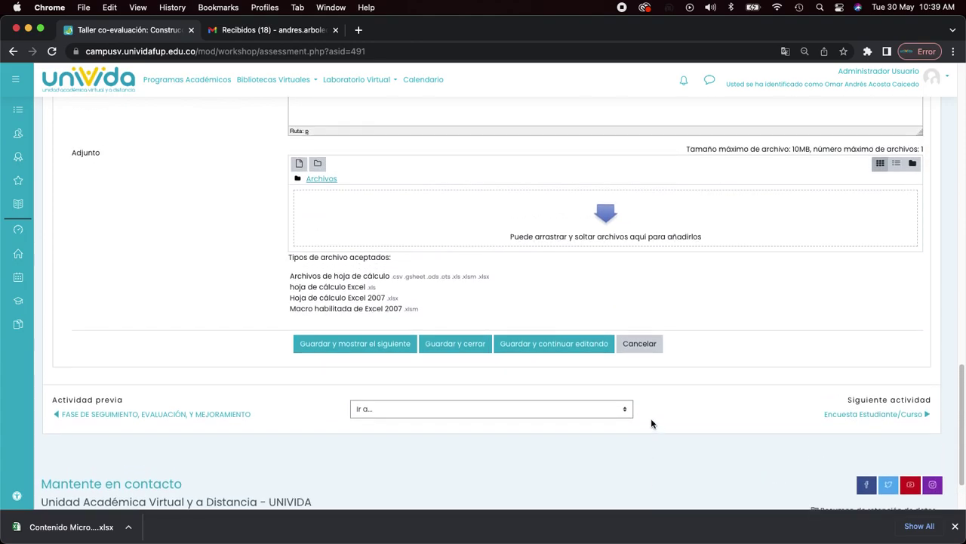
Cancel the assessment without saving and review the workshop's phase overview and assigned submissions.
click(639, 343)
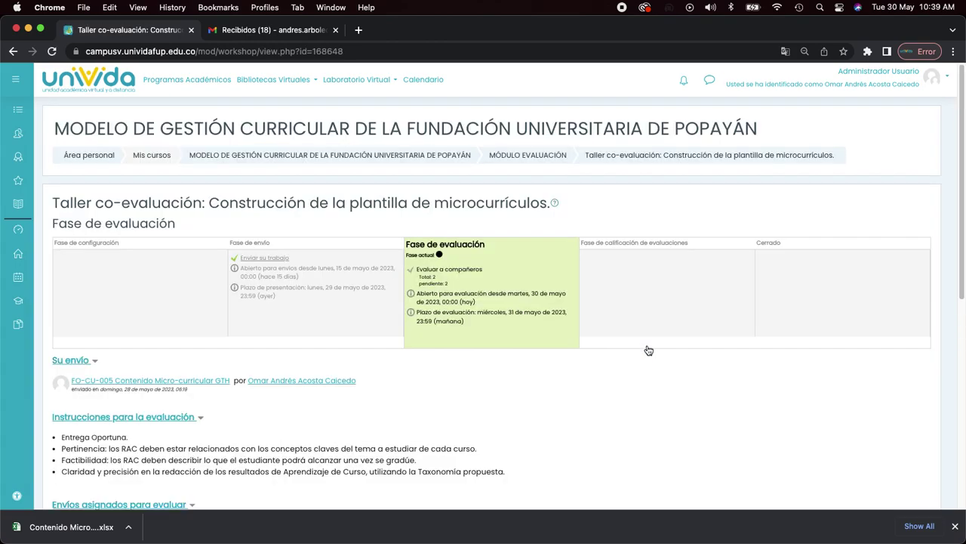
scroll(180, 445, down, 2)
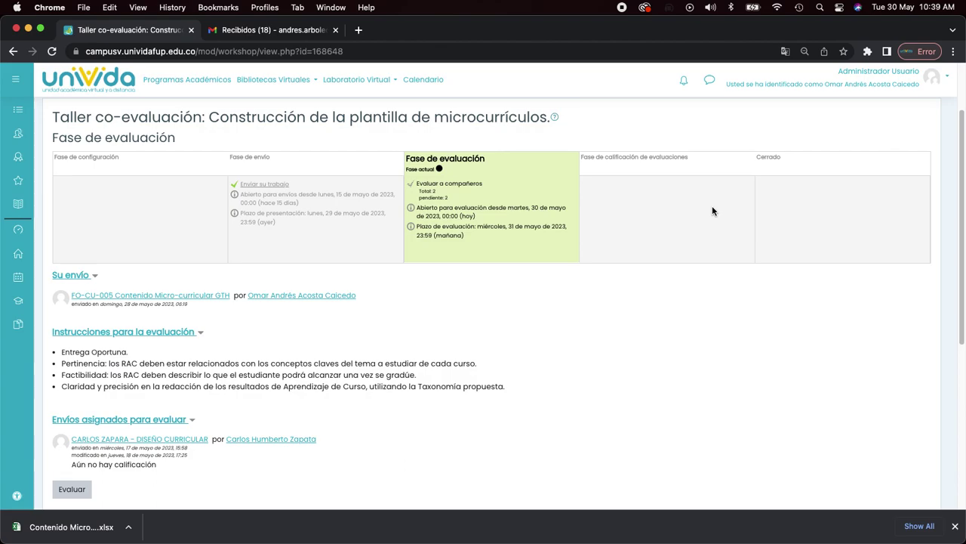
scroll(657, 265, up, 2)
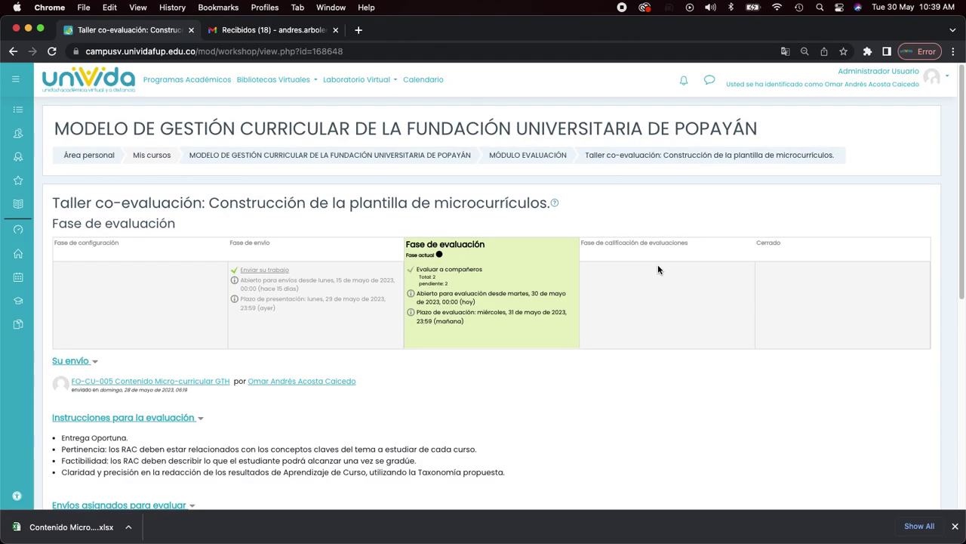